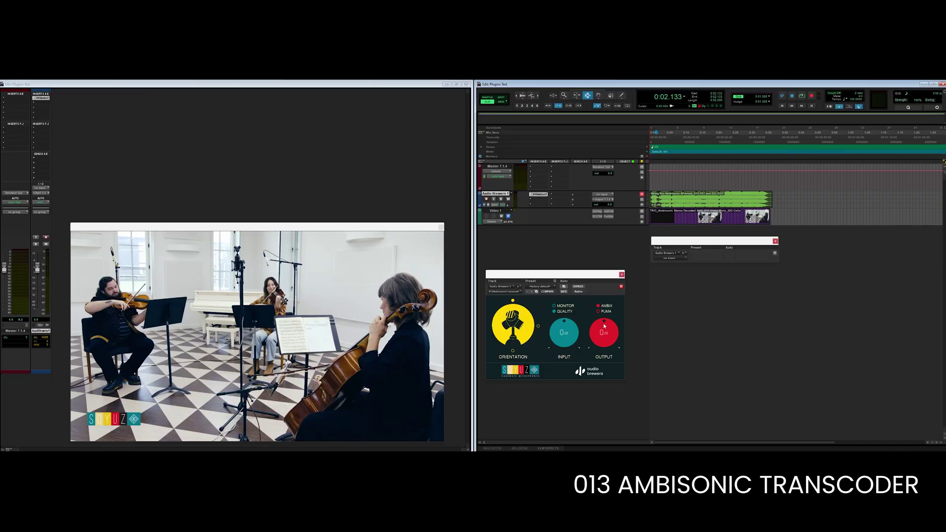
Step: Adjust the Ambisonic Transcoder's output gain, and route the audio track's output to the Bed 1-10 (7.1.2) path
{"action": "left_click_drag", "start_coordinate": [604, 326], "coordinate": [604, 349]}
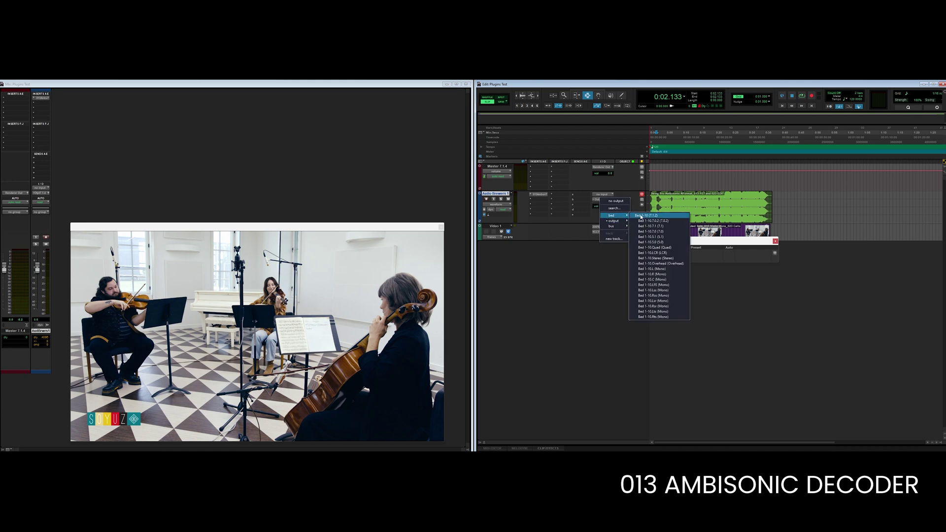
{"action": "left_click", "coordinate": [641, 215]}
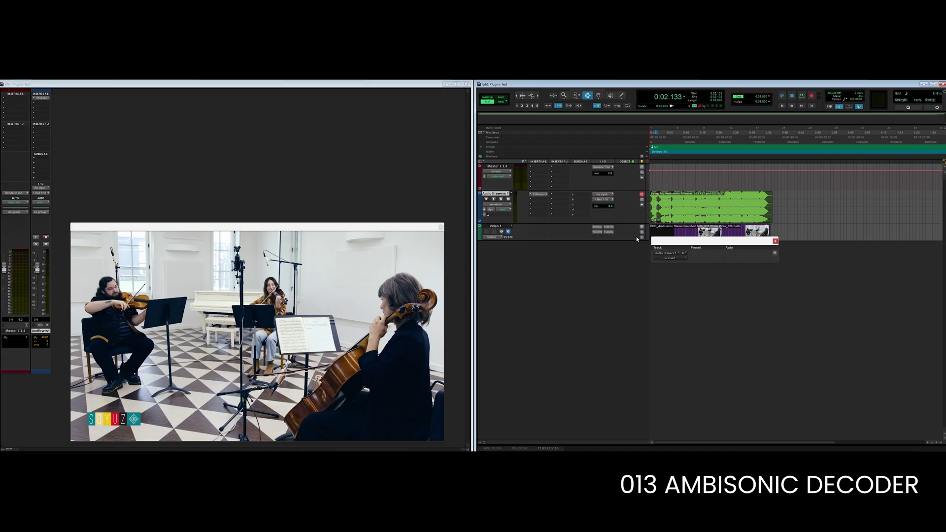
Step: Show the Dolby Atmos Renderer and arrange it with the 7.1.2 Ambisonic Decoder window so the Renderer's beds and the audio clip are visible
{"action": "left_click_drag", "start_coordinate": [583, 271], "coordinate": [724, 202]}
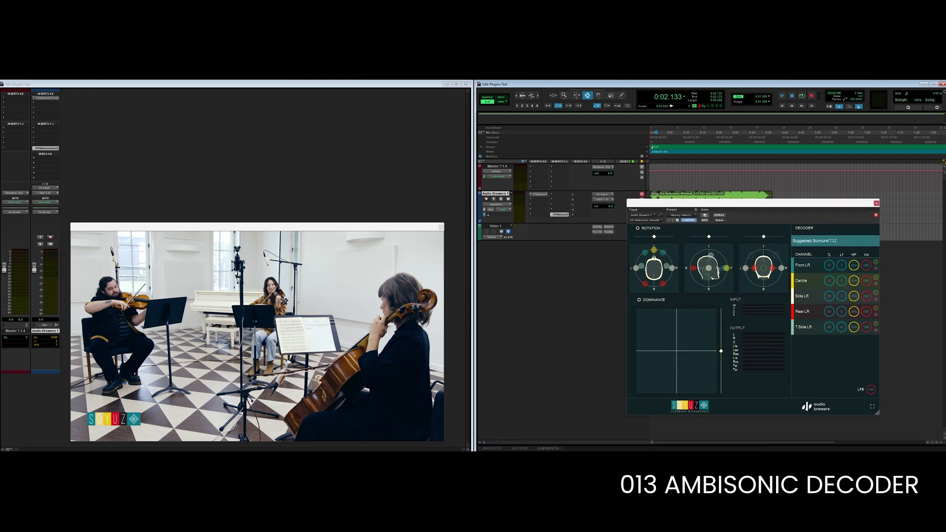
{"action": "key", "text": "alt+w"}
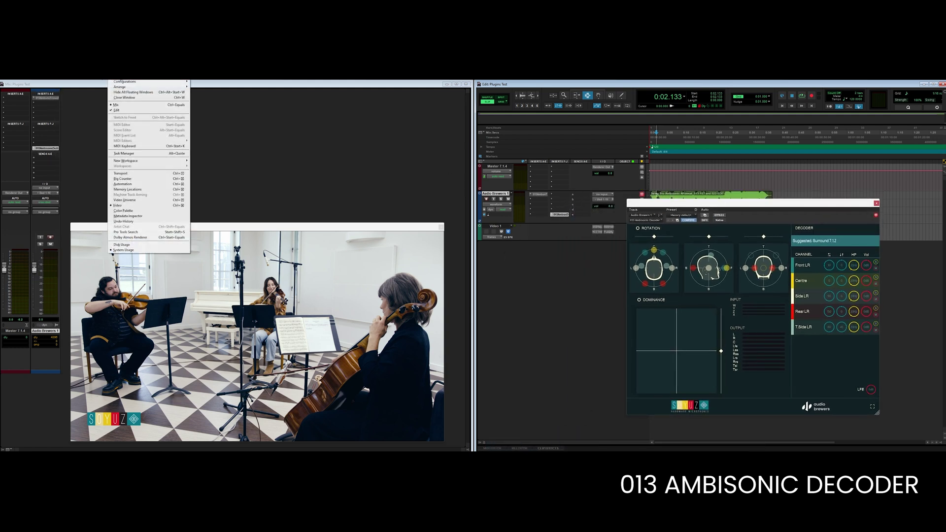
{"action": "left_click", "coordinate": [120, 238]}
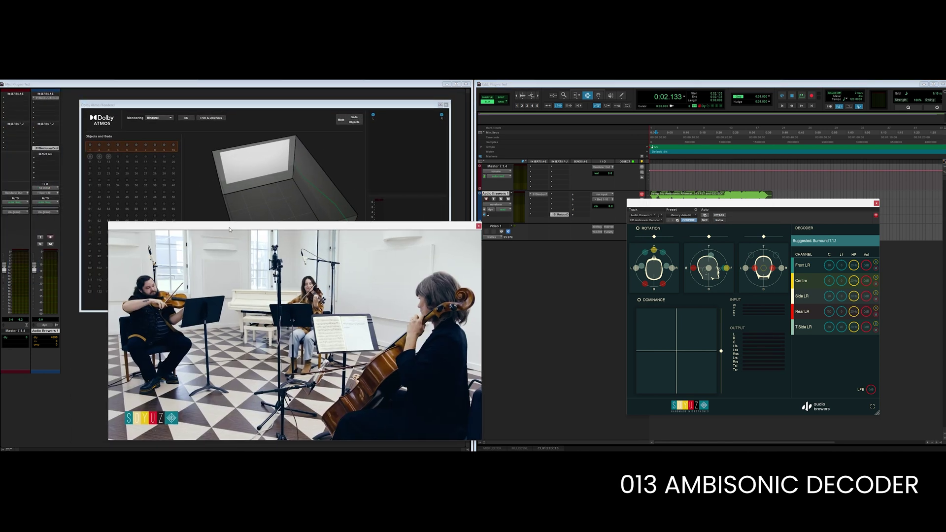
{"action": "left_click_drag", "start_coordinate": [681, 208], "coordinate": [707, 222]}
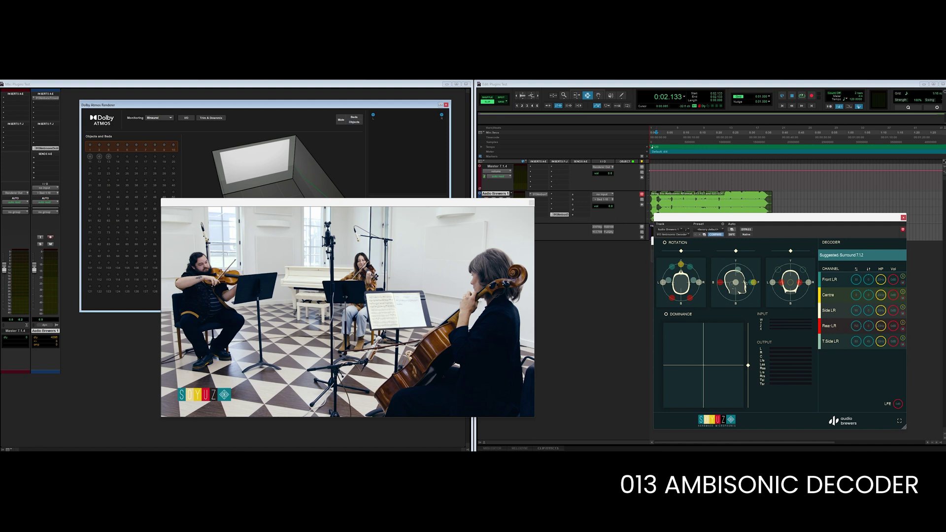
{"action": "left_click_drag", "start_coordinate": [194, 103], "coordinate": [142, 95]}
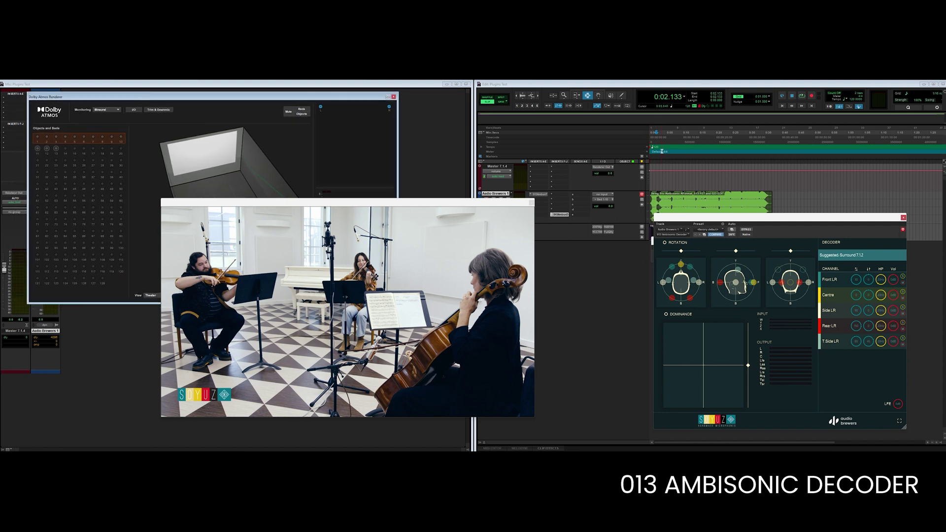
Step: Play a passage of the session to check the signal on the bed channels in the Dolby Atmos Renderer
{"action": "key", "text": "space"}
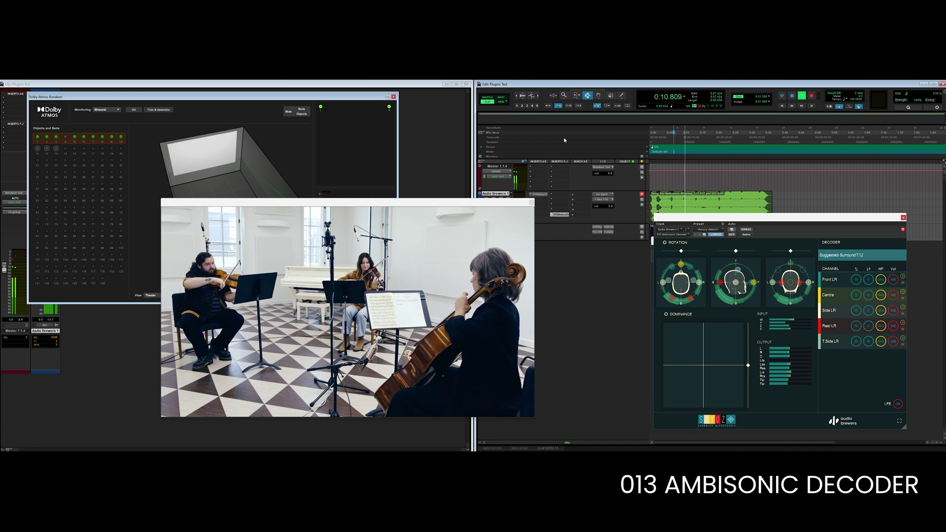
{"action": "key", "text": "space"}
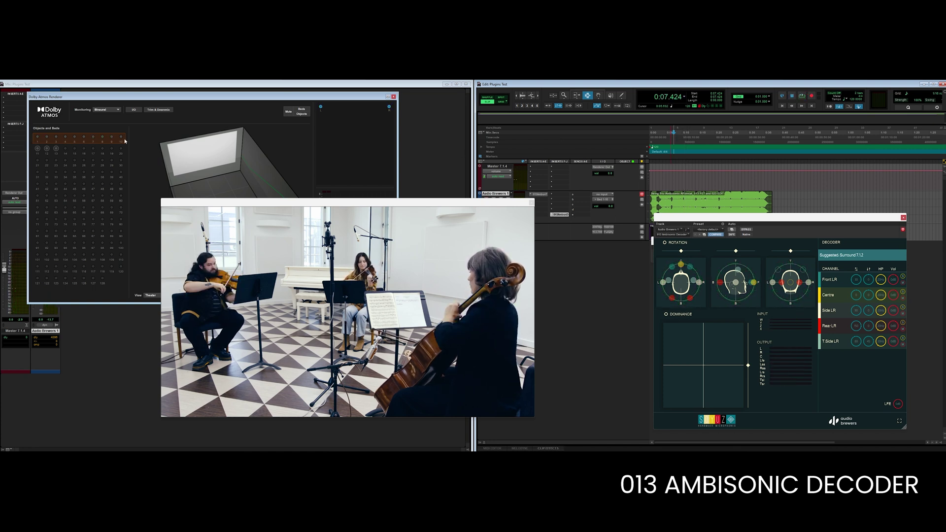
{"action": "left_click_drag", "start_coordinate": [70, 98], "coordinate": [85, 100]}
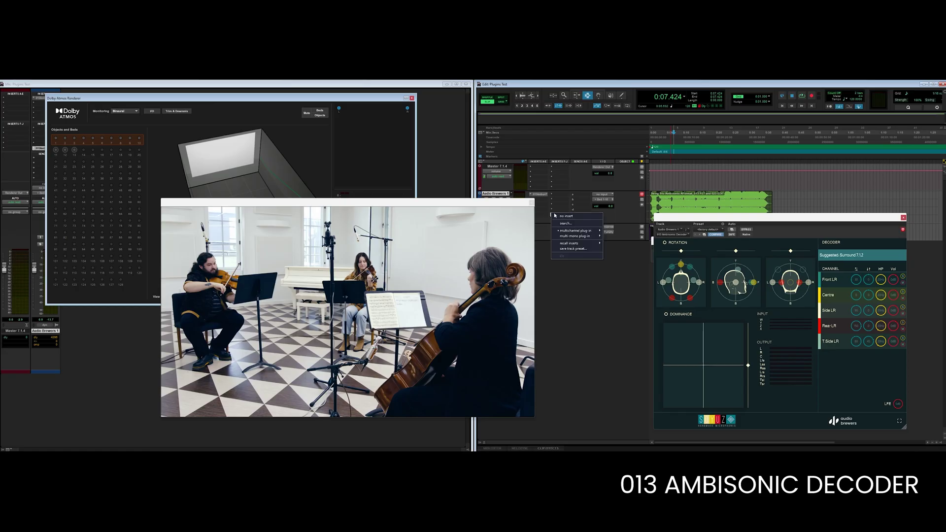
Step: Remove the 7.1.2 Ambisonic Decoder from the audio track's insert and close the Dolby Atmos Renderer window
{"action": "left_click", "coordinate": [565, 216]}
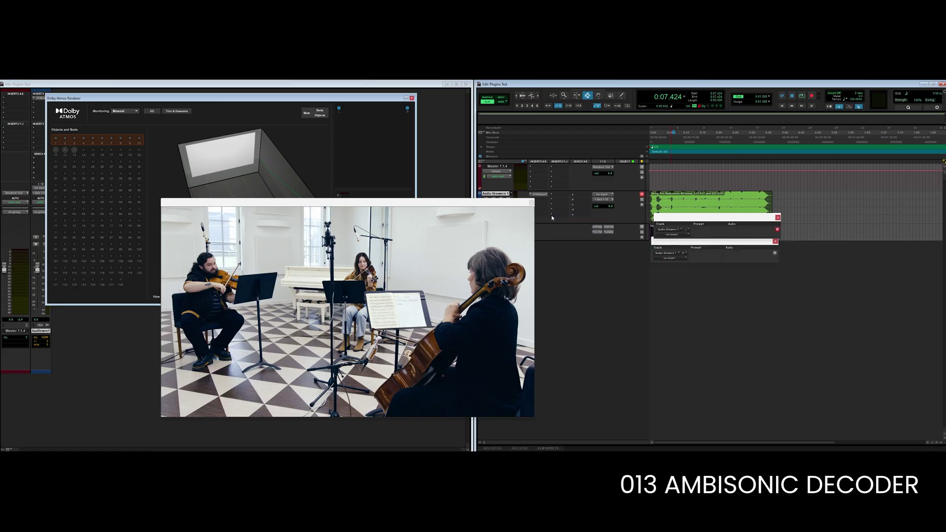
{"action": "left_click", "coordinate": [412, 98]}
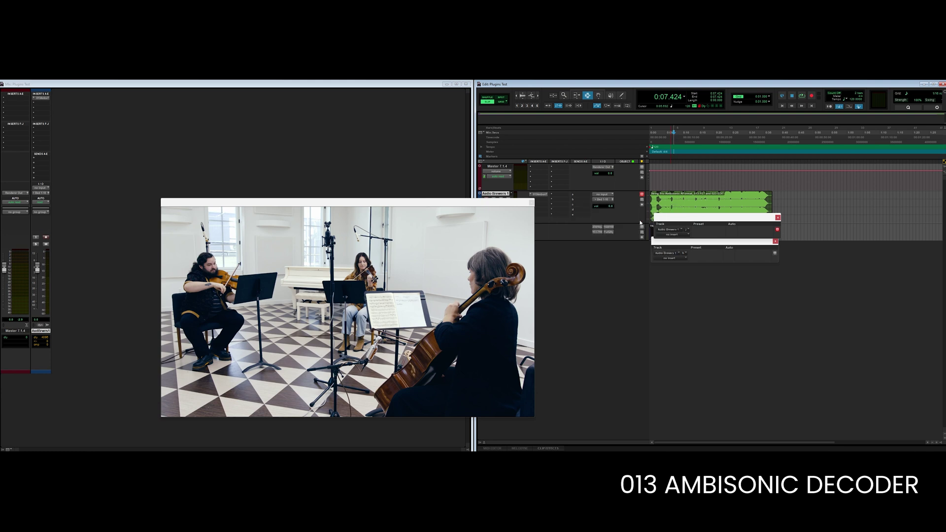
Step: Place the stereo Ambisonic Decoder window below the audio clip so the clip's waveform stays visible
{"action": "left_click_drag", "start_coordinate": [727, 215], "coordinate": [686, 200]}
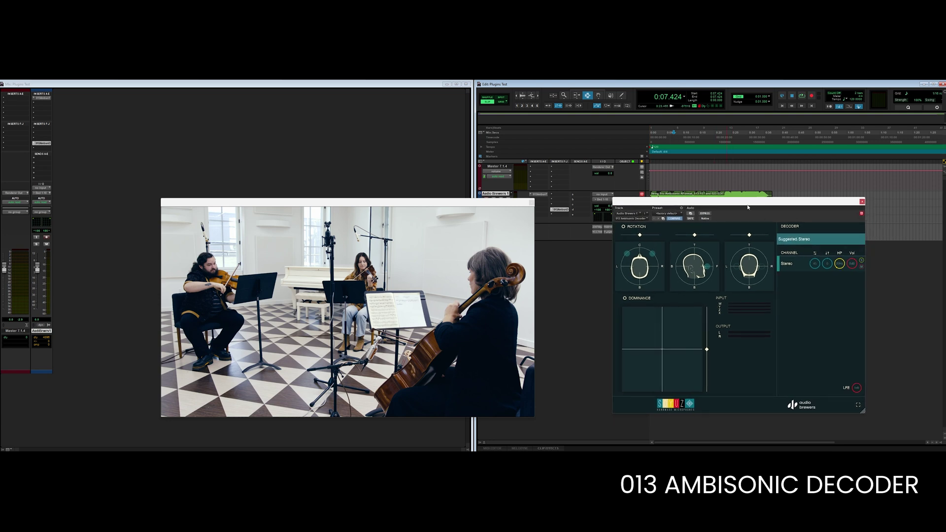
{"action": "left_click_drag", "start_coordinate": [759, 204], "coordinate": [806, 223]}
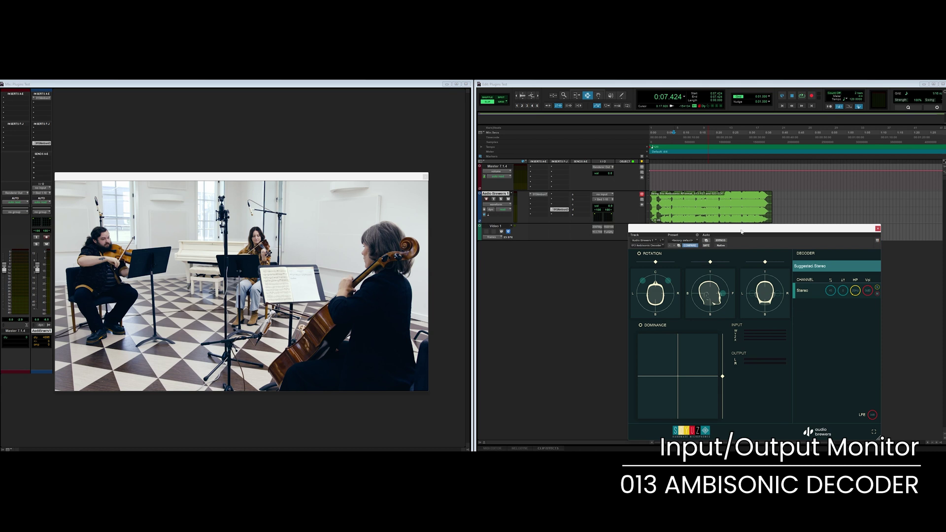
{"action": "left_click_drag", "start_coordinate": [742, 232], "coordinate": [747, 231]}
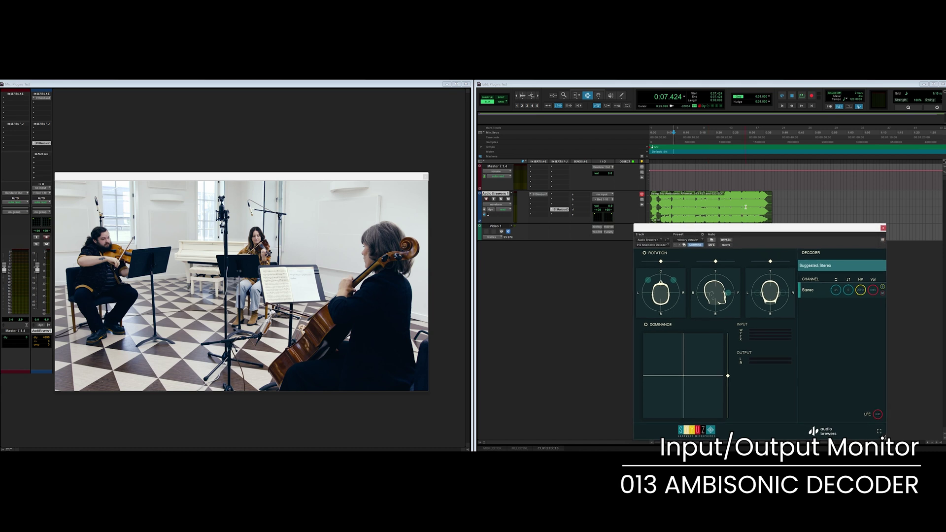
Step: Play from about 0:21.5 with the Transcoder window beside the Decoder to compare the input and output meters
{"action": "left_click", "coordinate": [720, 142]}
{"action": "left_click_drag", "start_coordinate": [657, 232], "coordinate": [512, 261]}
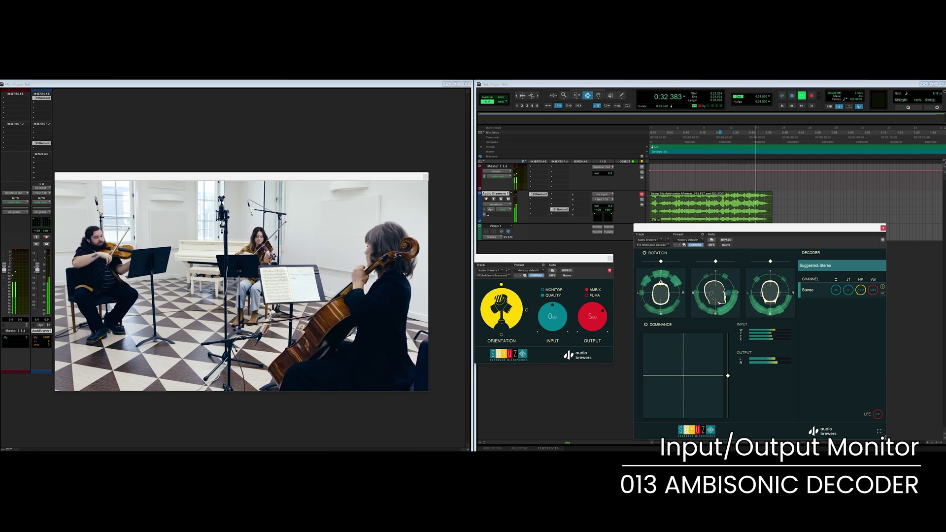
{"action": "left_click", "coordinate": [725, 88]}
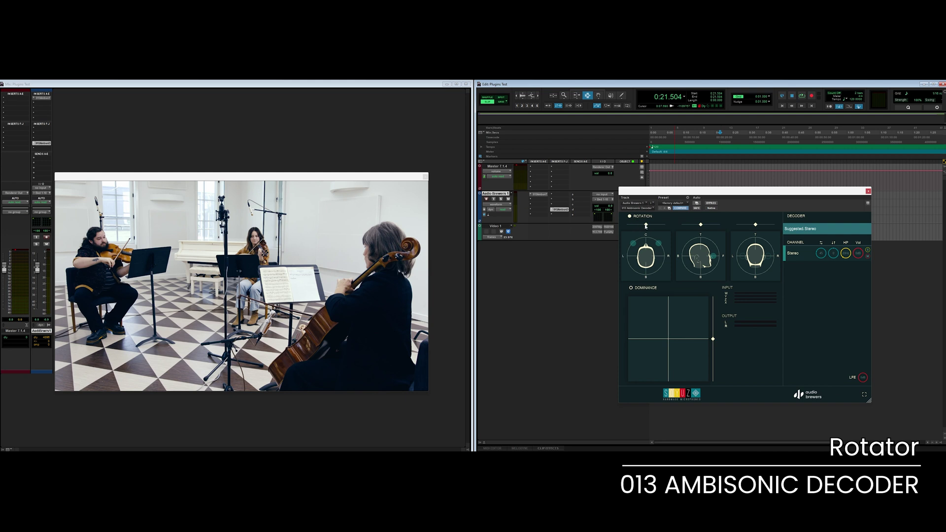
Step: Move the Ambisonic Decoder window back below the audio clip, clear of the track controls
{"action": "left_click_drag", "start_coordinate": [646, 196], "coordinate": [608, 229]}
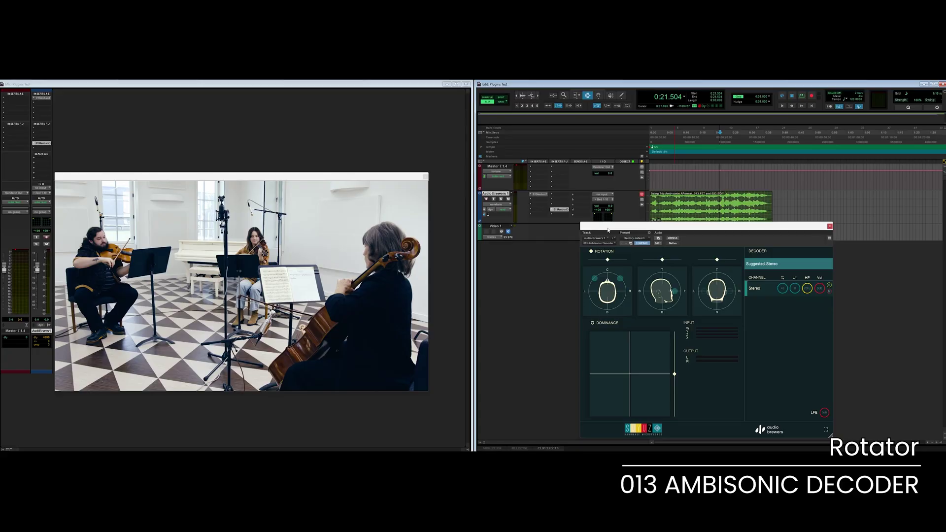
{"action": "left_click_drag", "start_coordinate": [608, 229], "coordinate": [667, 233]}
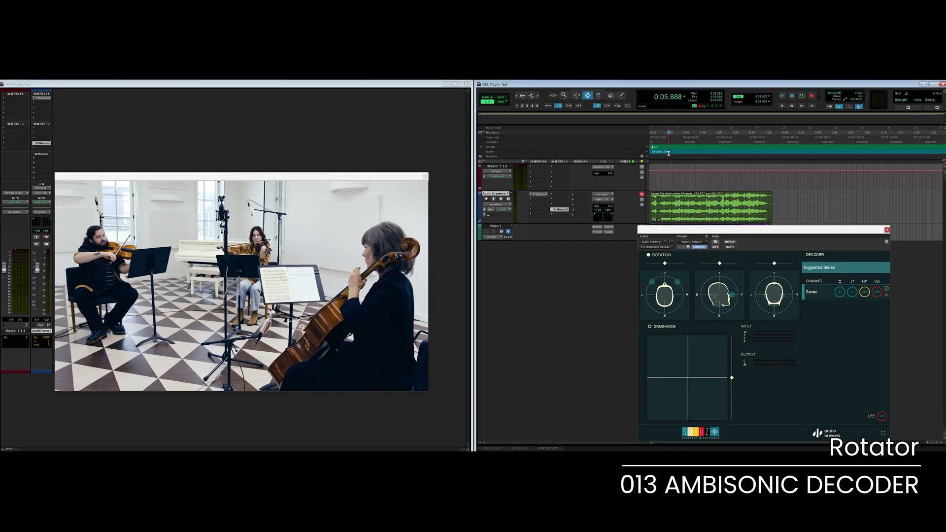
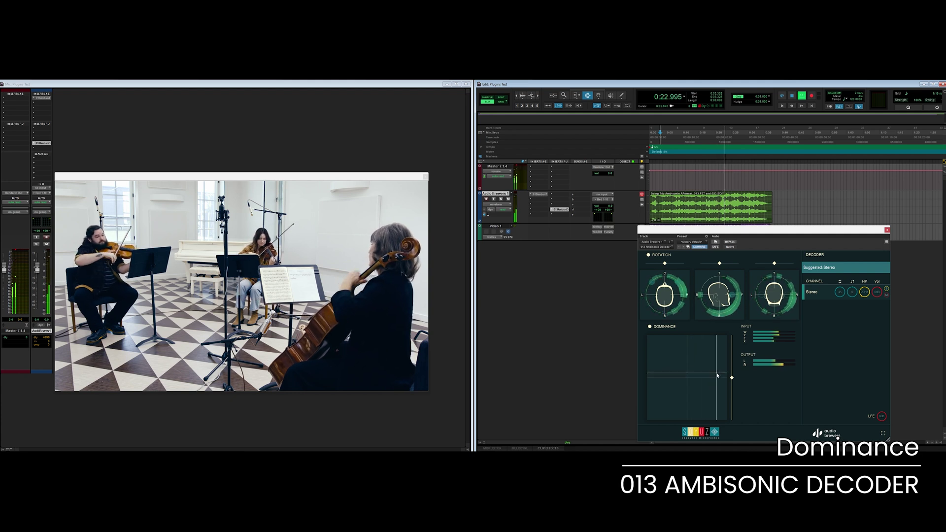
Step: Try lowering the vertical Dominance slider to near its minimum during playback, and reset it to its default
{"action": "key", "text": "space"}
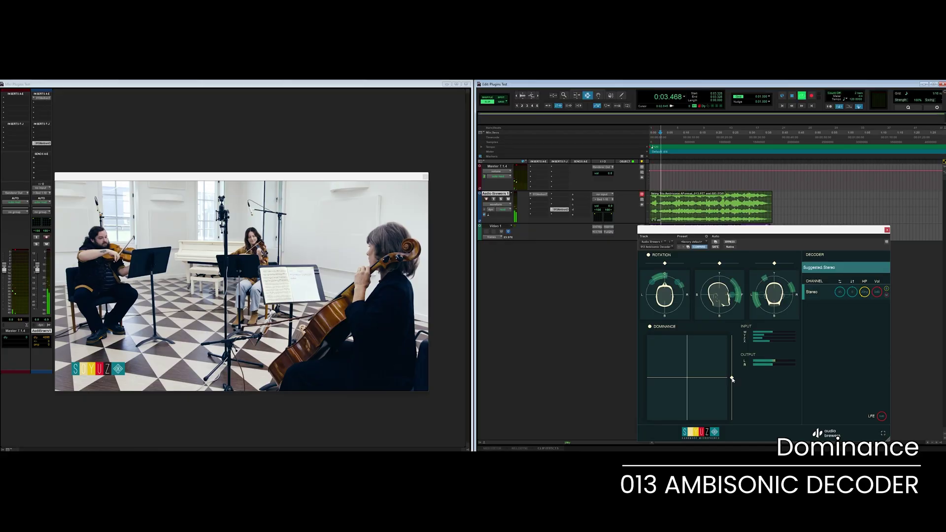
{"action": "left_click_drag", "start_coordinate": [732, 379], "coordinate": [734, 413]}
{"action": "left_click", "coordinate": [732, 416], "text": "alt"}
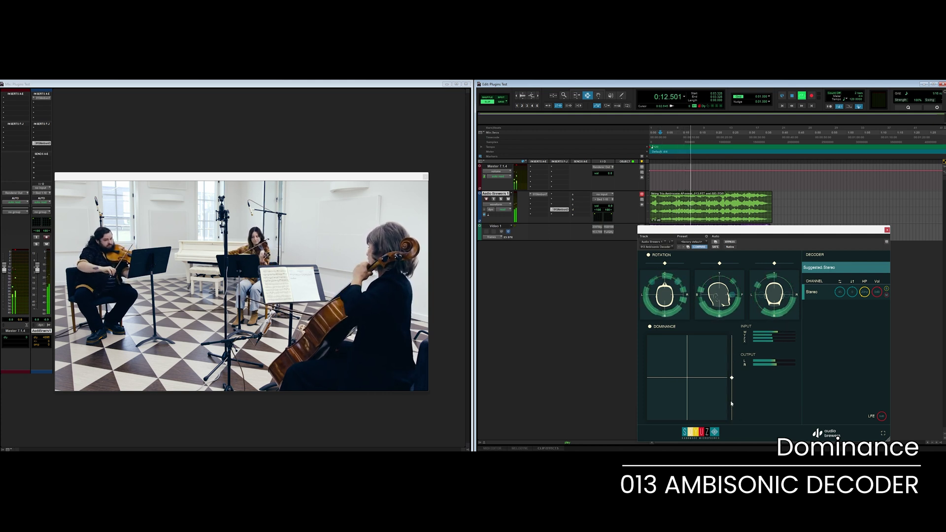
{"action": "key", "text": "space"}
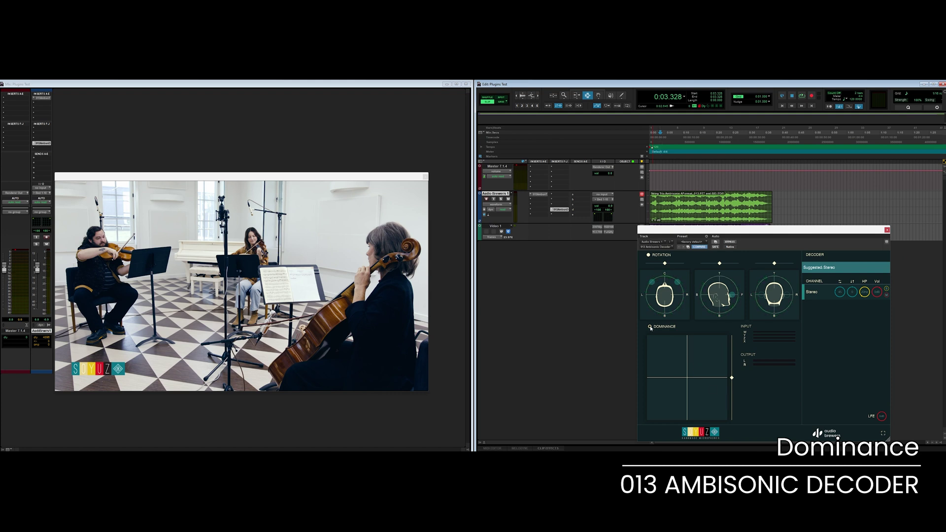
{"action": "mouse_move", "coordinate": [649, 327]}
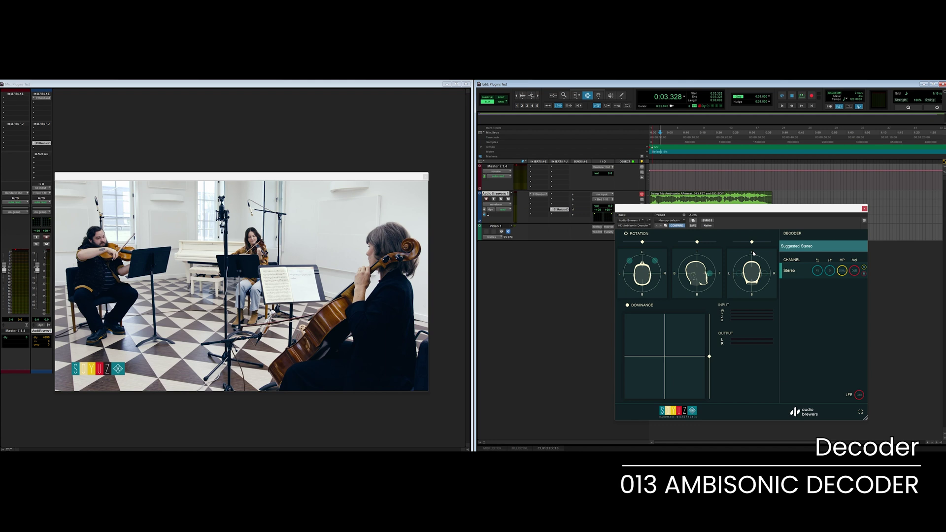
Step: Examine the stereo, surround and spatial formats offered by the Decoder, and shift its window clear of the track controls
{"action": "left_click", "coordinate": [797, 249]}
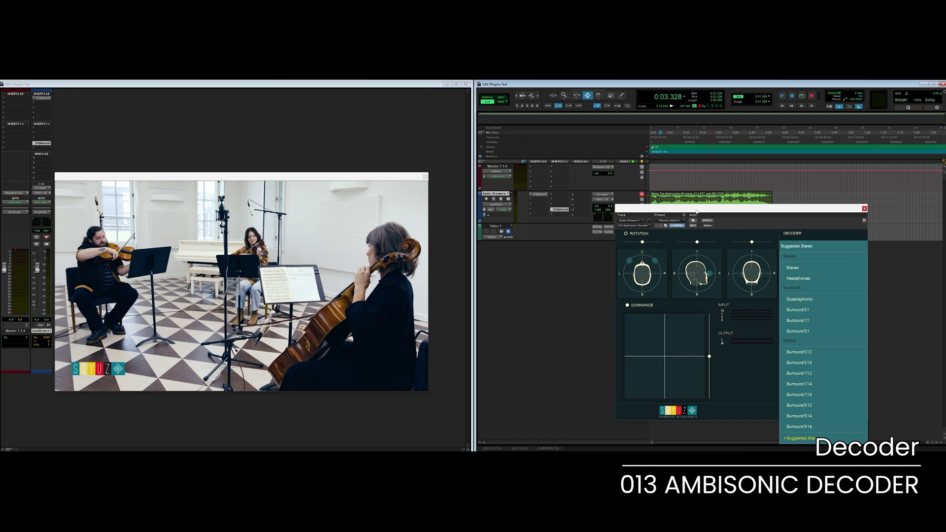
{"action": "left_click", "coordinate": [768, 234]}
{"action": "left_click_drag", "start_coordinate": [750, 210], "coordinate": [814, 196]}
{"action": "left_click_drag", "start_coordinate": [663, 241], "coordinate": [533, 336]}
{"action": "left_click", "coordinate": [645, 335]}
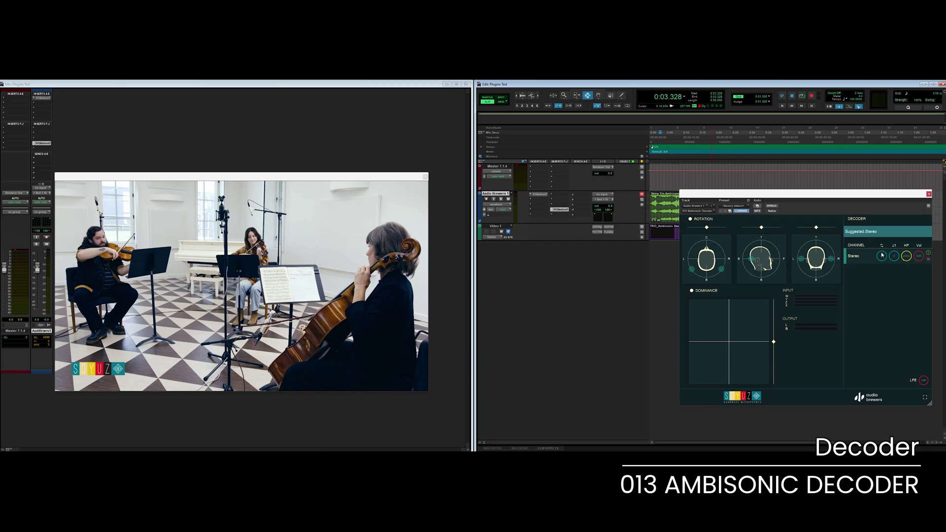
Step: Try out the Stereo channel's horizontal and vertical angle controls in the Decoder, and review the format list without choosing another format
{"action": "left_click_drag", "start_coordinate": [882, 255], "coordinate": [795, 274]}
{"action": "left_click_drag", "start_coordinate": [883, 259], "coordinate": [879, 271]}
{"action": "left_click_drag", "start_coordinate": [893, 244], "coordinate": [893, 238]}
{"action": "left_click", "coordinate": [929, 253]}
{"action": "left_click", "coordinate": [880, 238]}
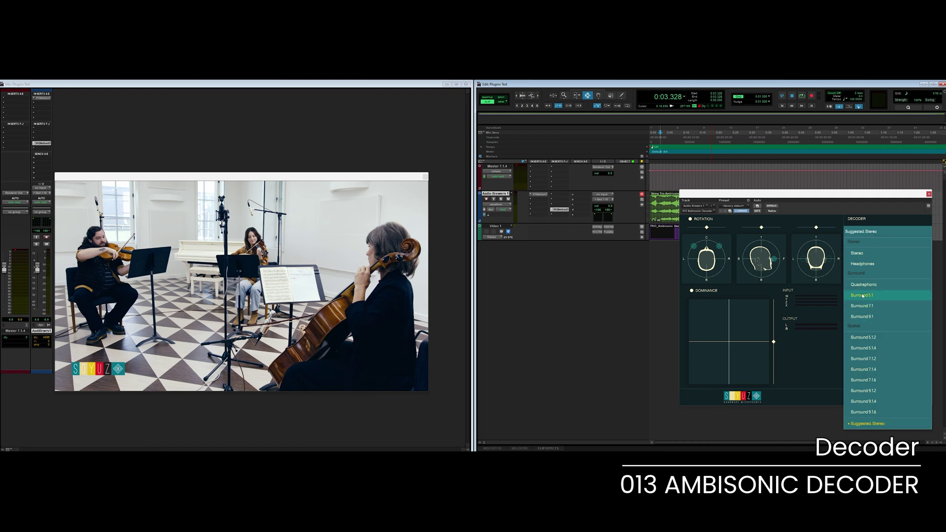
{"action": "left_click", "coordinate": [815, 358]}
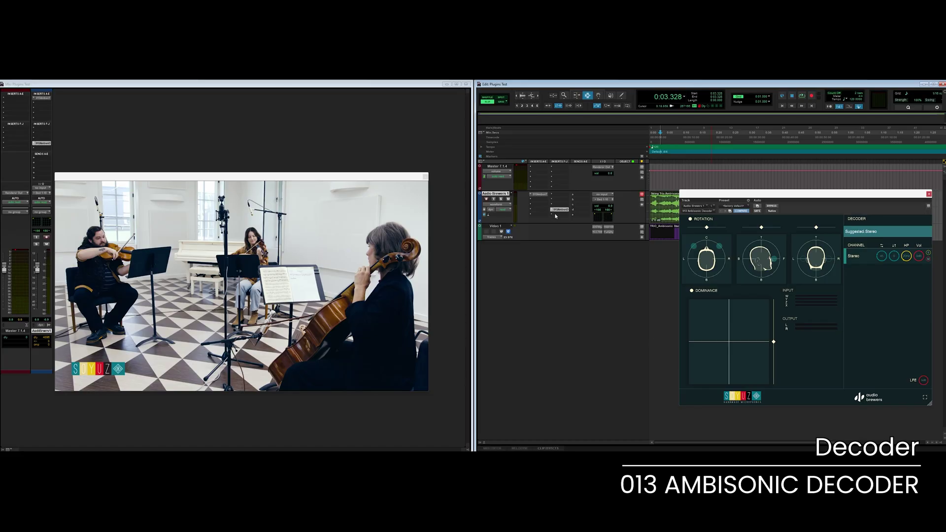
Step: Replace the stereo decoder insert with the 013 Ambisonic Decoder (1st Order Ambisonics/7.1.2), searching the plug-ins for "013 de"
{"action": "left_click", "coordinate": [556, 215]}
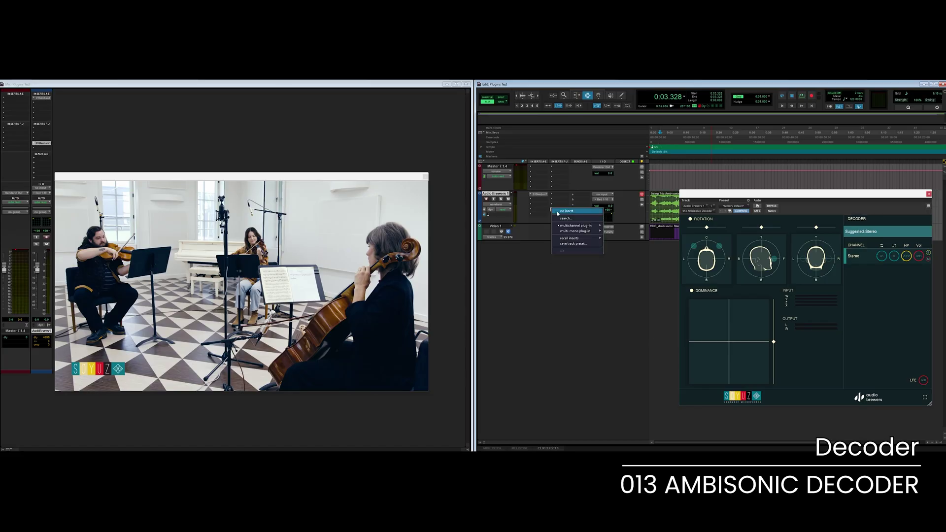
{"action": "left_click", "coordinate": [557, 211]}
{"action": "left_click", "coordinate": [562, 212]}
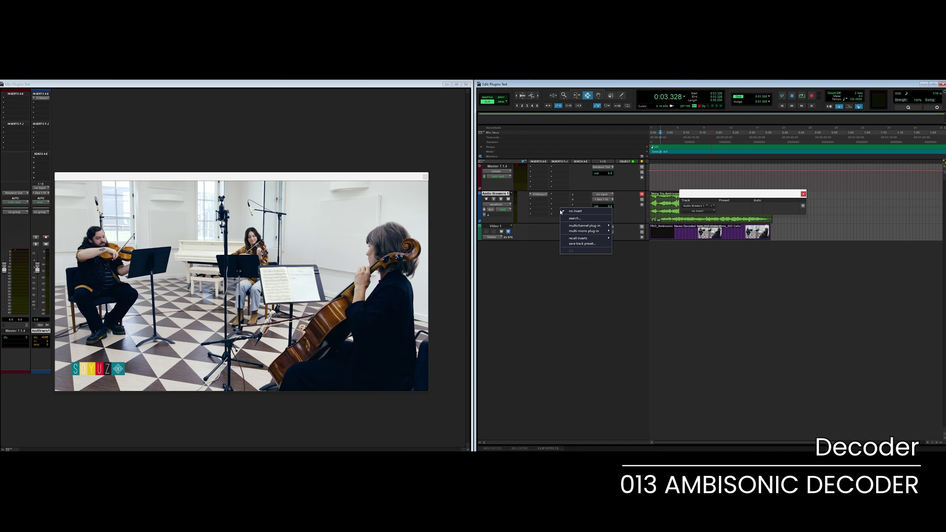
{"action": "type", "text": "013 de"}
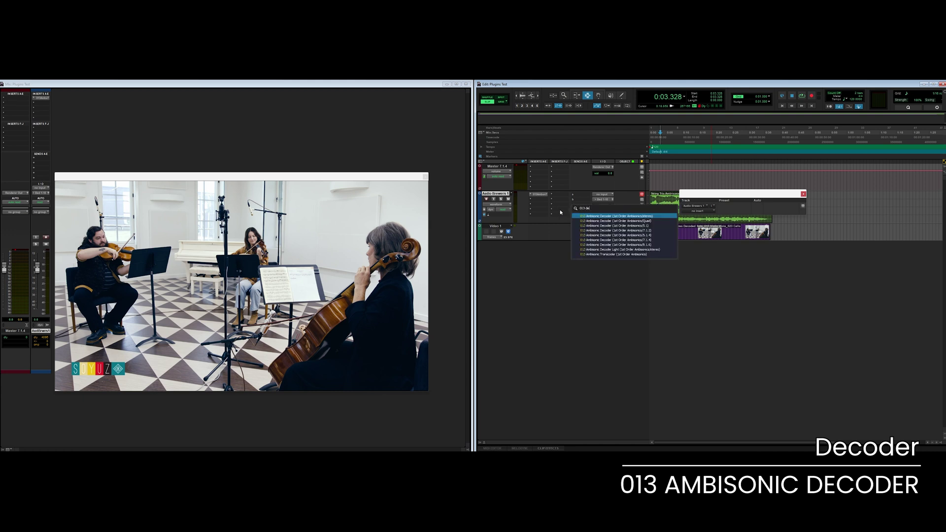
{"action": "left_click", "coordinate": [602, 230]}
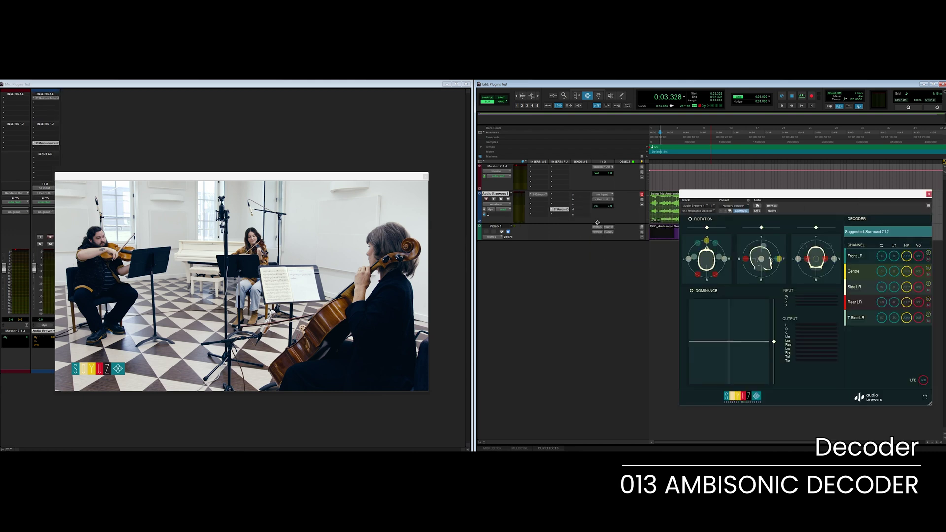
Step: Show the Dolby Atmos Renderer again and move the video window down to uncover the Renderer's Objects and Beds
{"action": "left_click", "coordinate": [116, 77]}
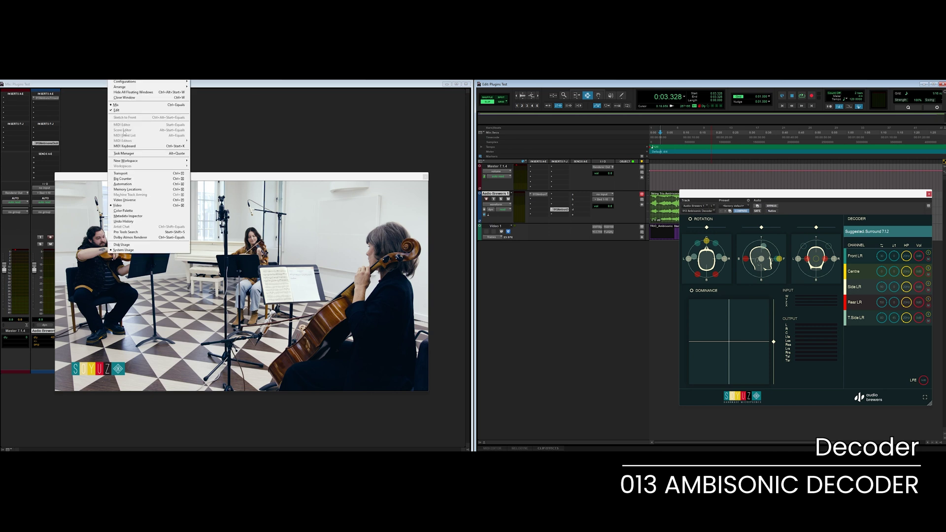
{"action": "left_click", "coordinate": [132, 238]}
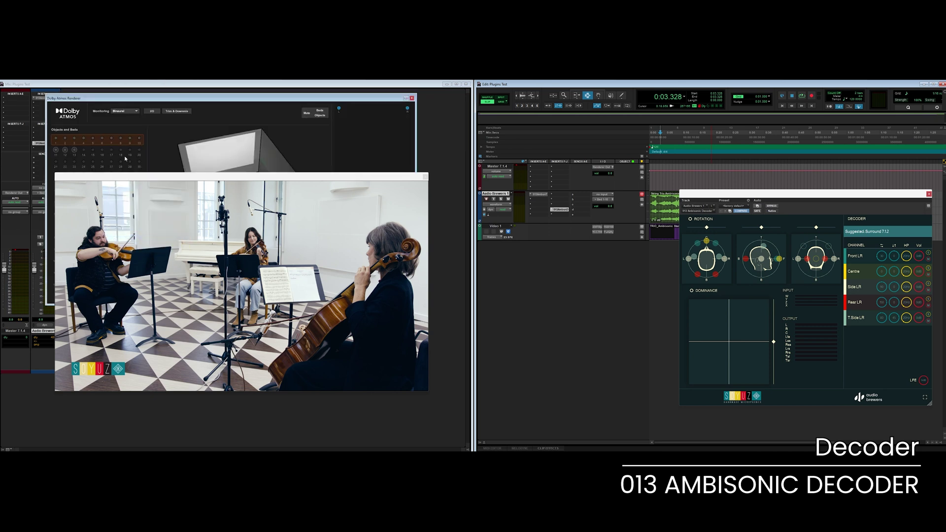
{"action": "left_click_drag", "start_coordinate": [142, 181], "coordinate": [154, 197]}
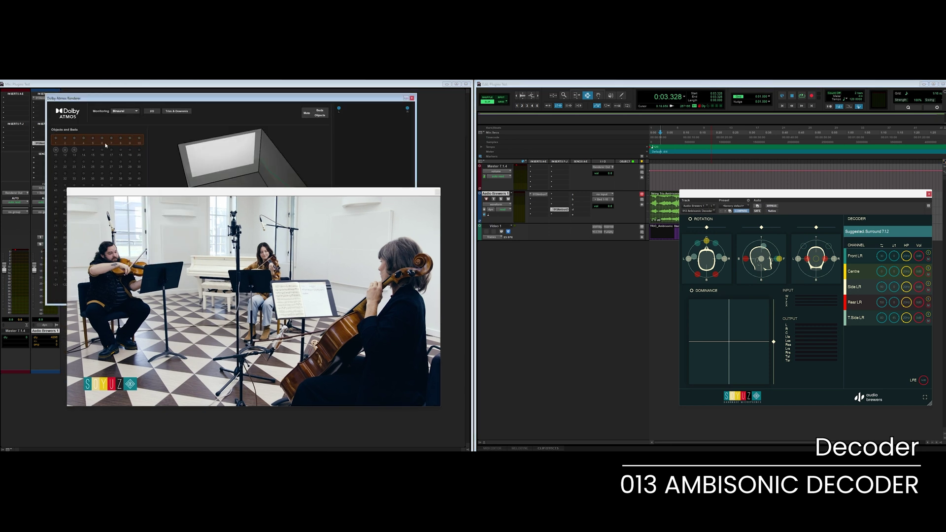
Step: Play a few seconds of the ambisonic recording to check the signal reaching the Dolby Atmos Renderer's bed channels, and stop playback
{"action": "left_click", "coordinate": [671, 84]}
{"action": "key", "text": "space"}
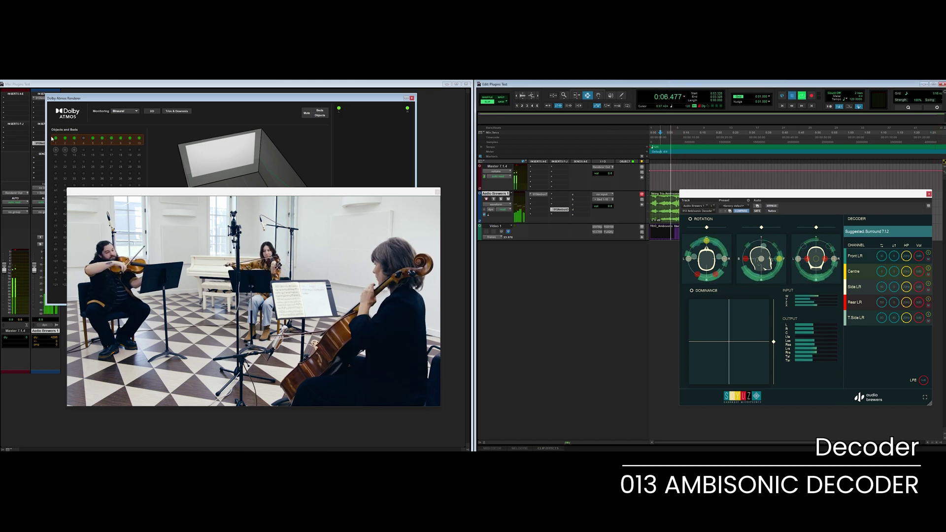
{"action": "key", "text": "space"}
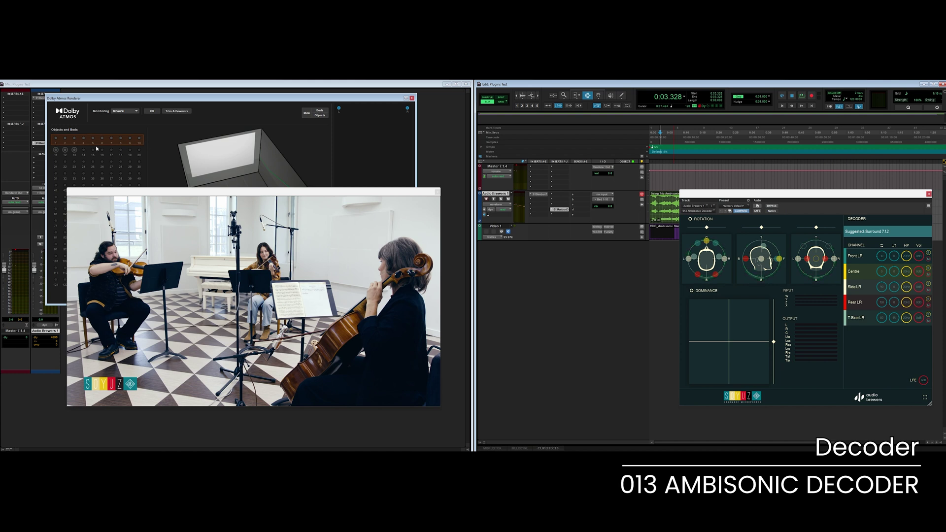
Step: Reposition the 7.1.2 Decoder window over the track controls and play the recording briefly to check the Decoder's input and output meters
{"action": "left_click_drag", "start_coordinate": [731, 199], "coordinate": [634, 191]}
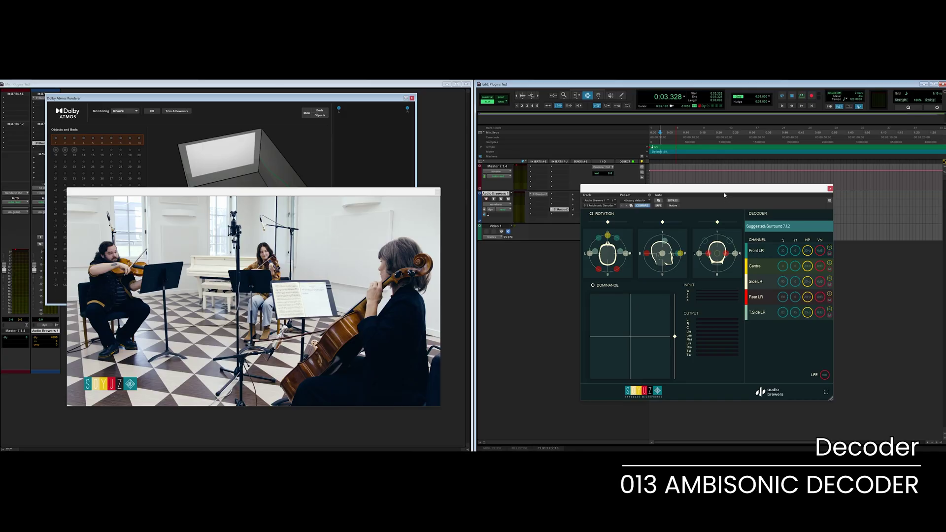
{"action": "left_click_drag", "start_coordinate": [723, 192], "coordinate": [695, 175]}
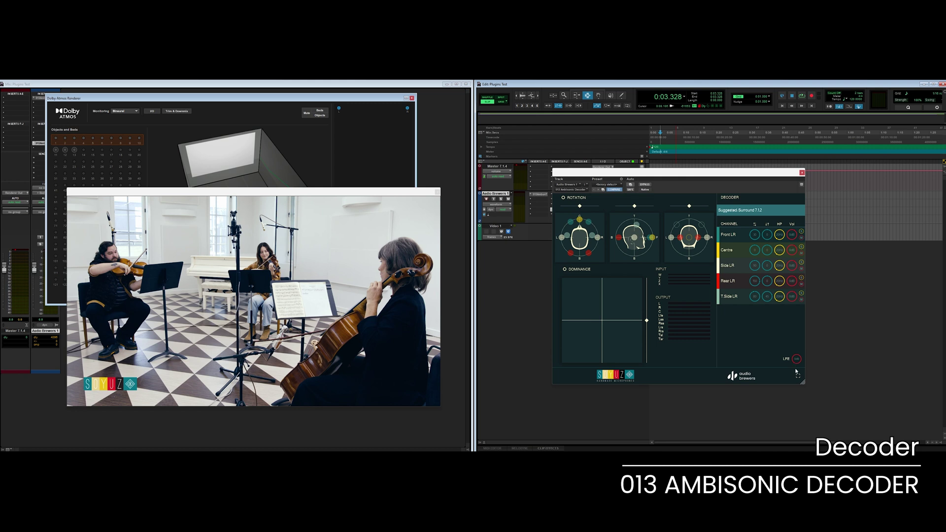
{"action": "key", "text": "space"}
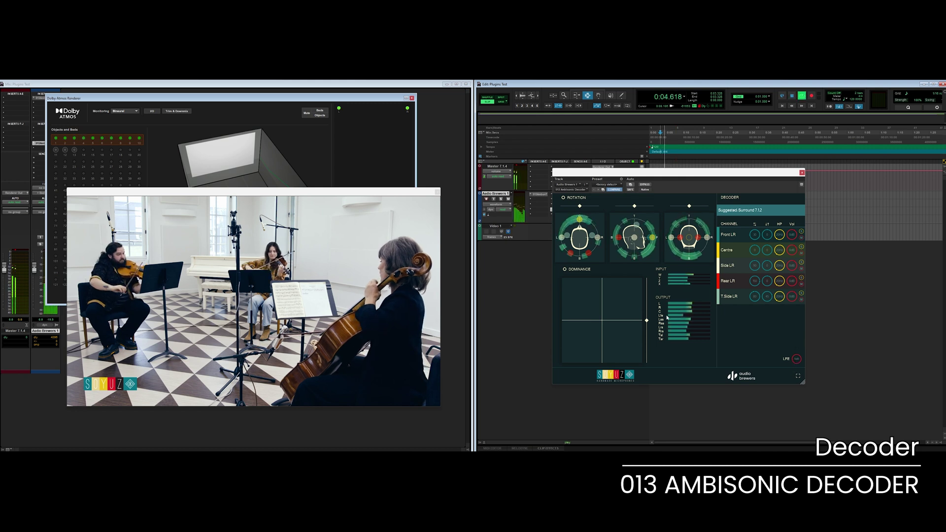
{"action": "key", "text": "space"}
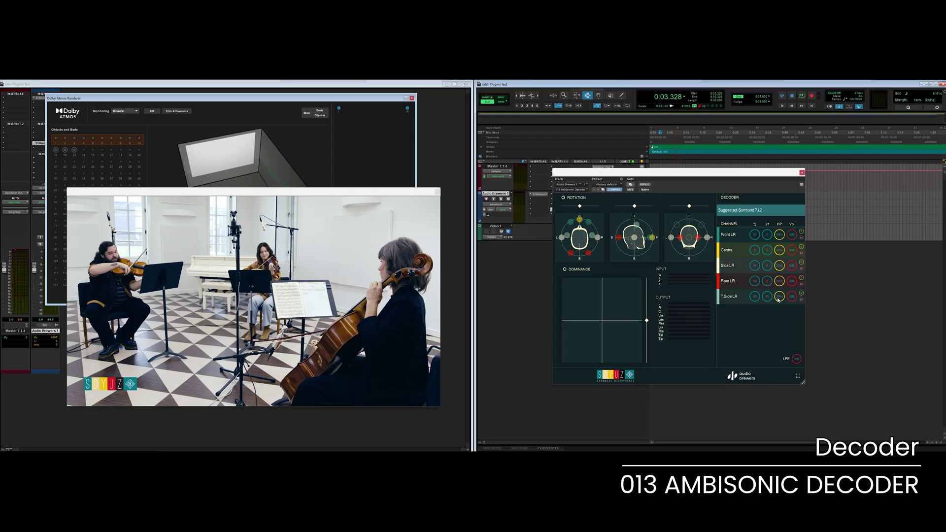
{"action": "left_click_drag", "start_coordinate": [778, 299], "coordinate": [776, 288]}
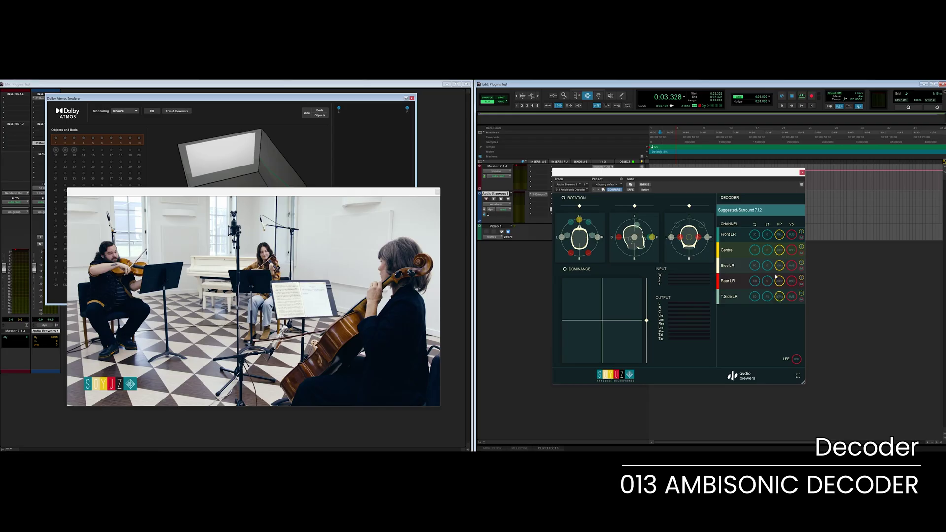